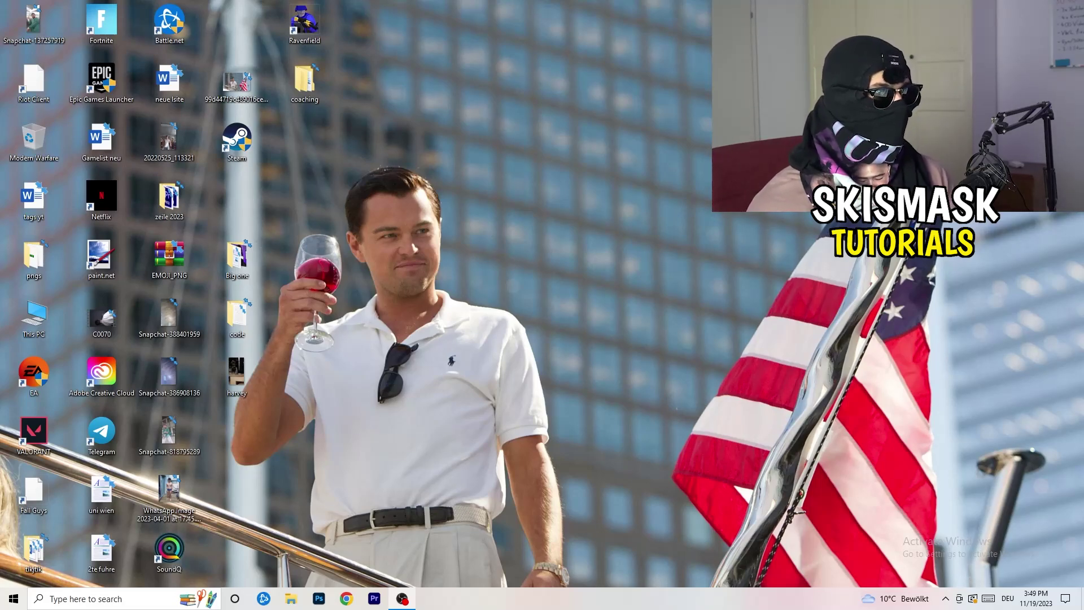
Drag the Steam shortcut from its icon column to the middle of the desktop.
left_click_drag(236, 140, 573, 198)
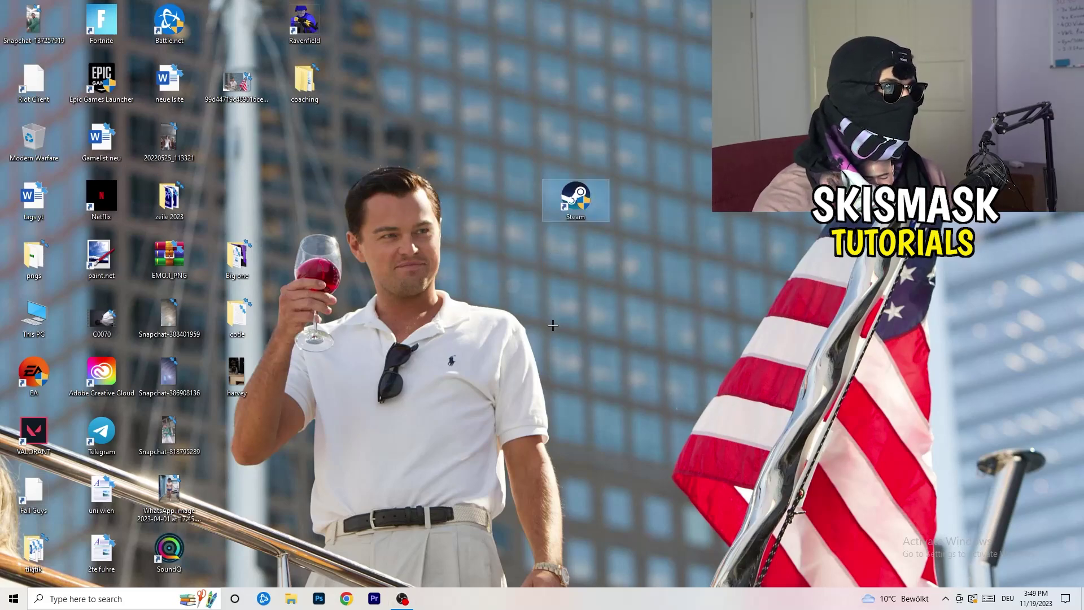
right_click(580, 202)
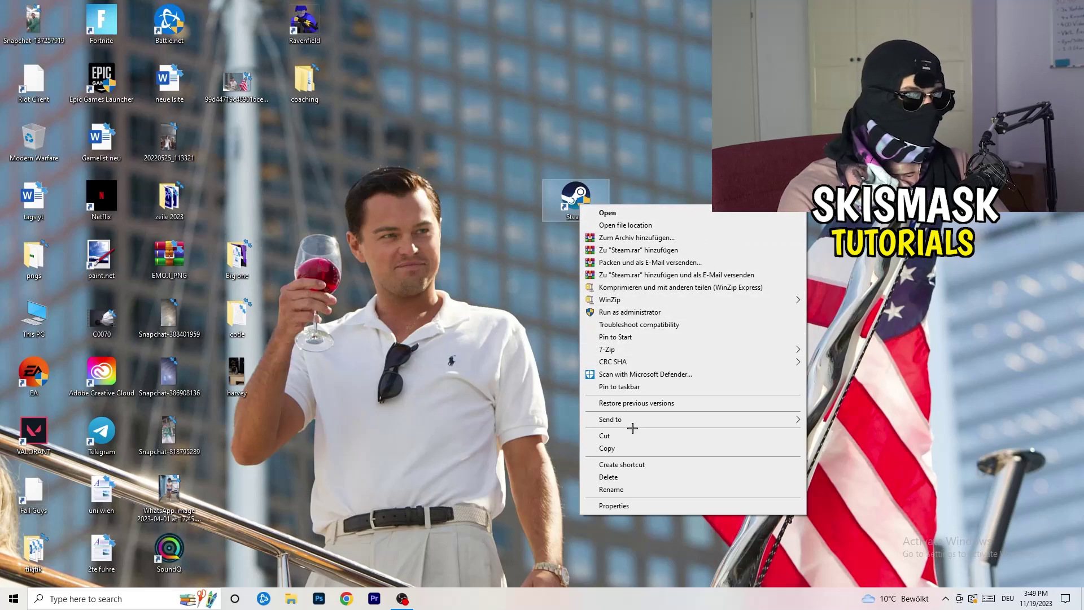
In the Steam shortcut's Compatibility properties, enable 'Run this program as an administrator' and confirm with OK.
left_click(613, 505)
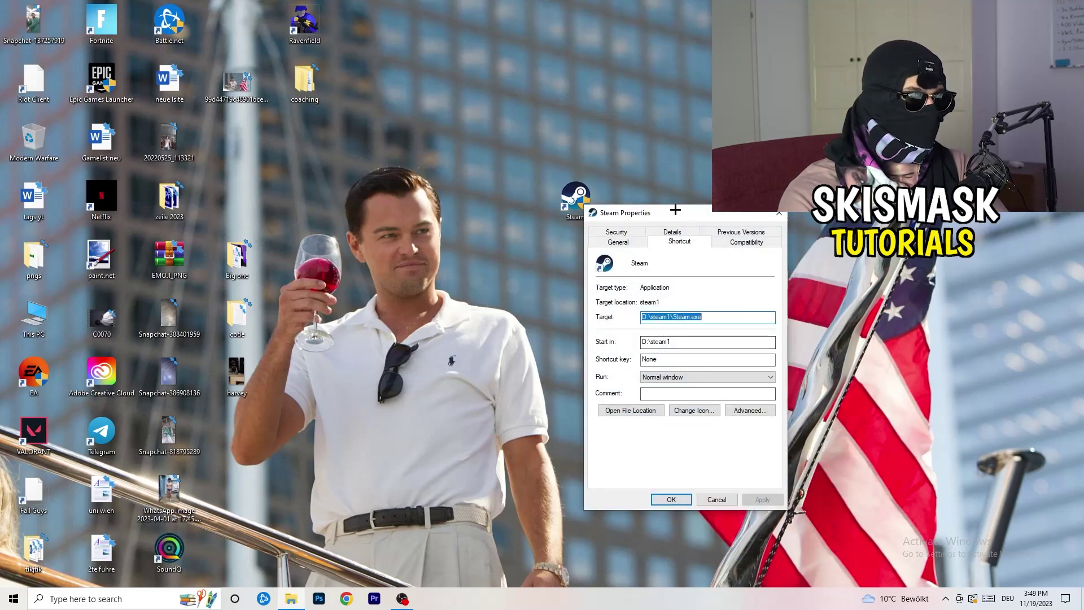
left_click_drag(677, 210, 480, 156)
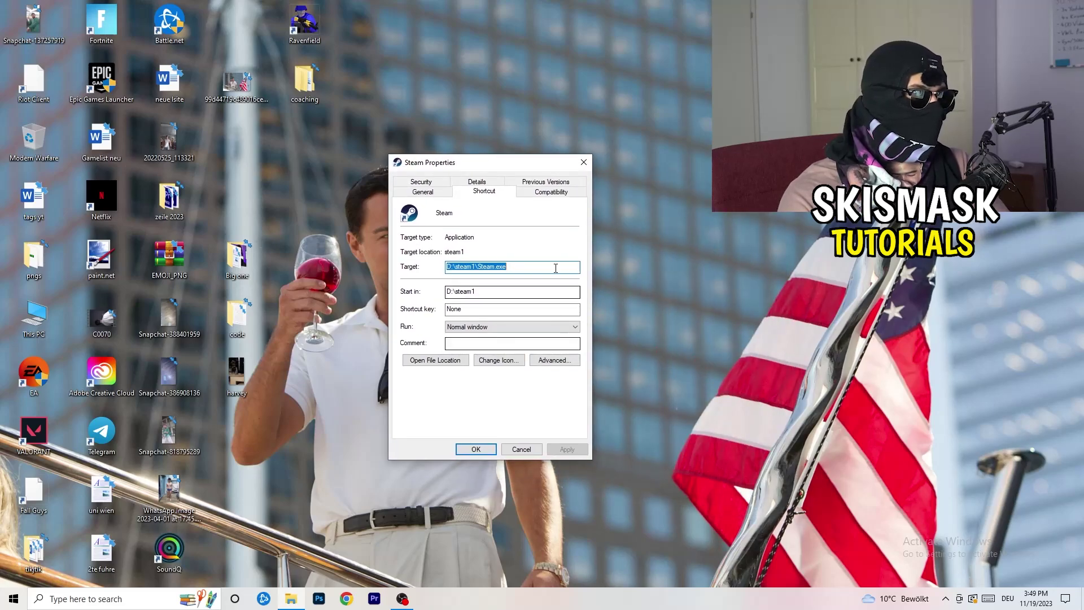
left_click(551, 192)
left_click_drag(501, 164, 628, 115)
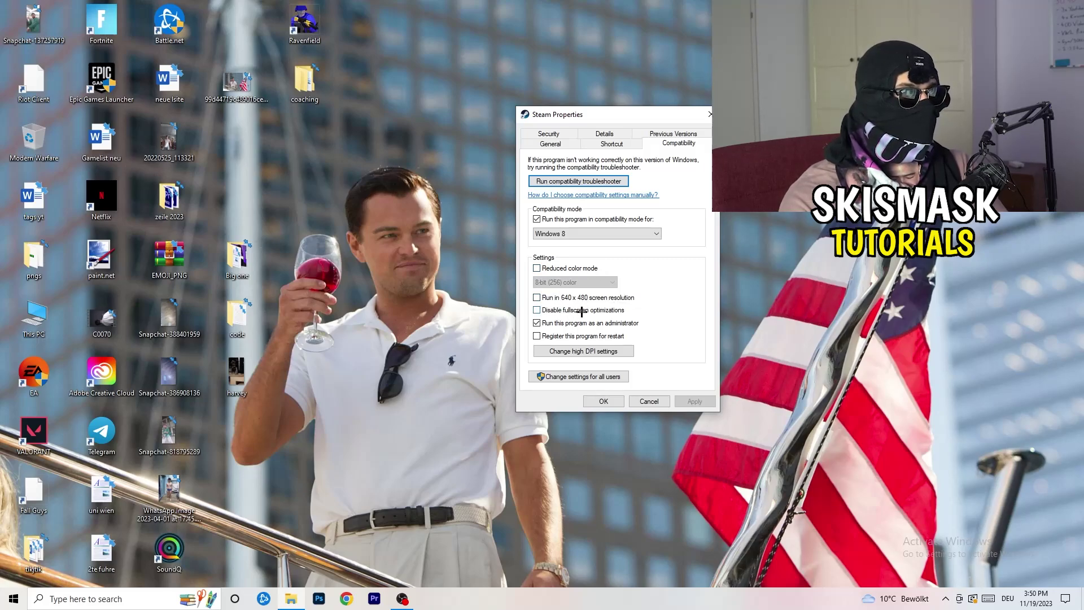
left_click(536, 323)
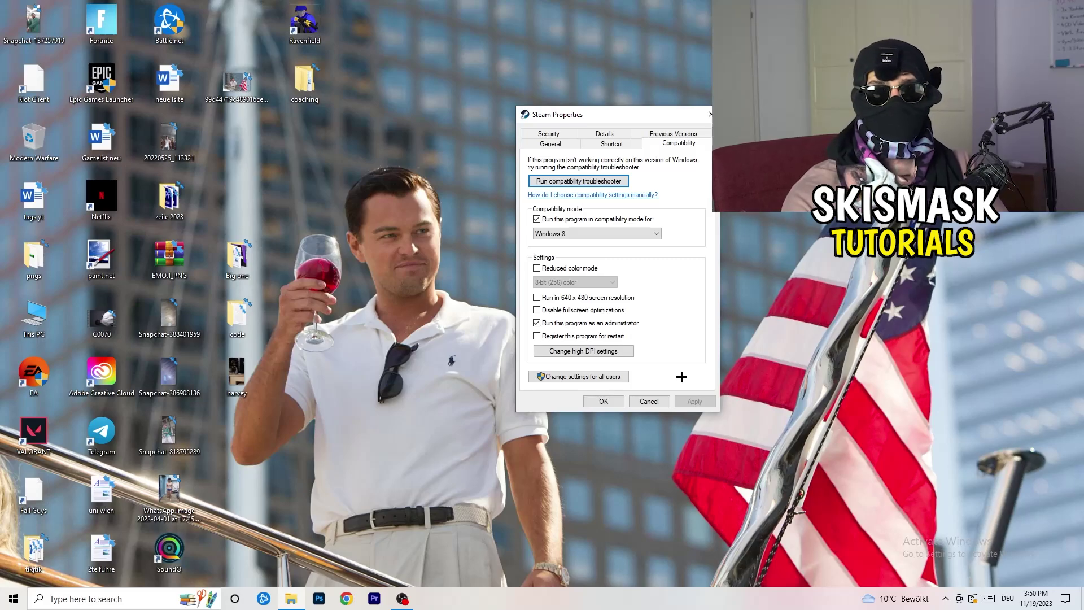
left_click(615, 402)
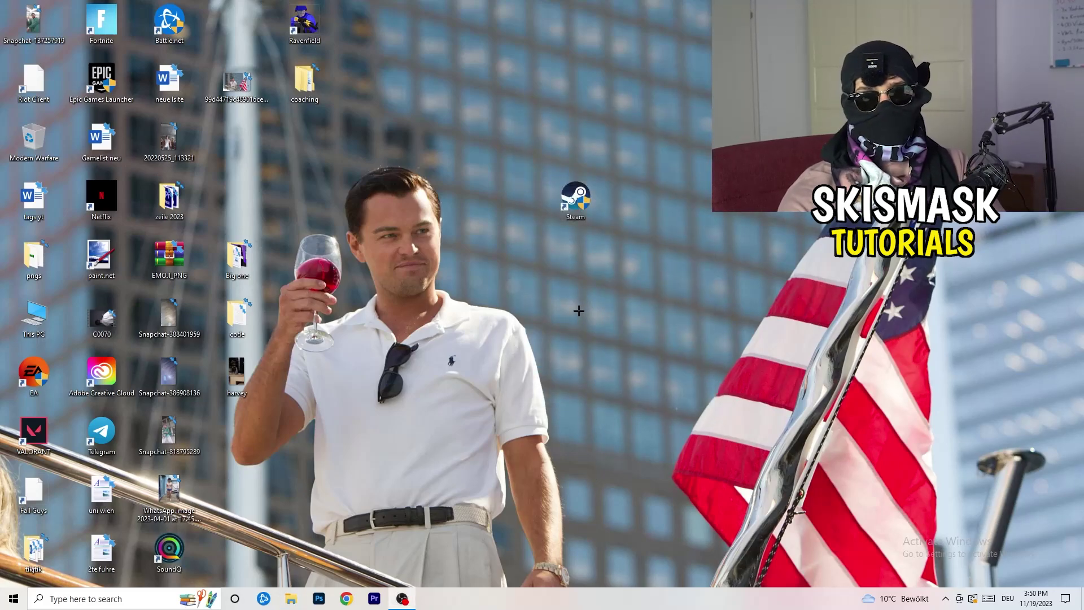
Drag the Steam shortcut left beside the other icons and recheck its Compatibility settings unchanged.
left_click_drag(579, 201, 512, 202)
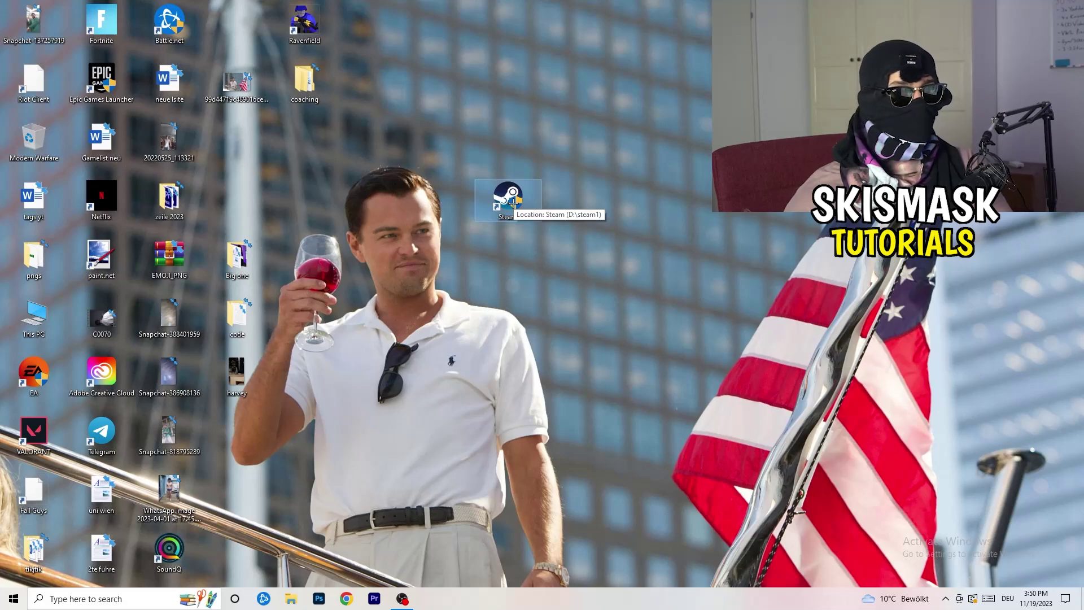
left_click_drag(512, 200, 375, 201)
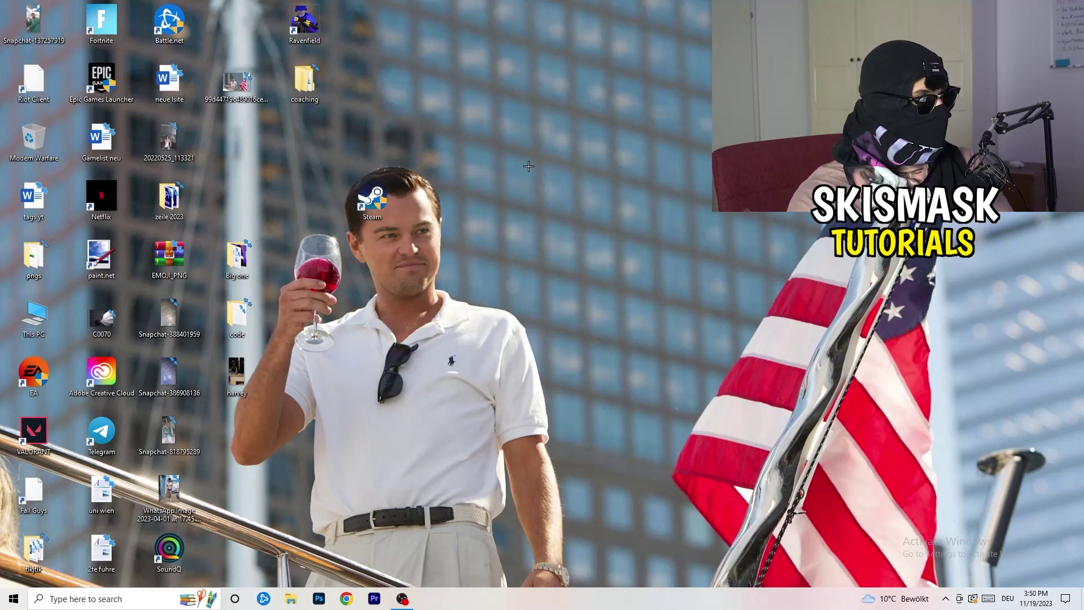
right_click(373, 211)
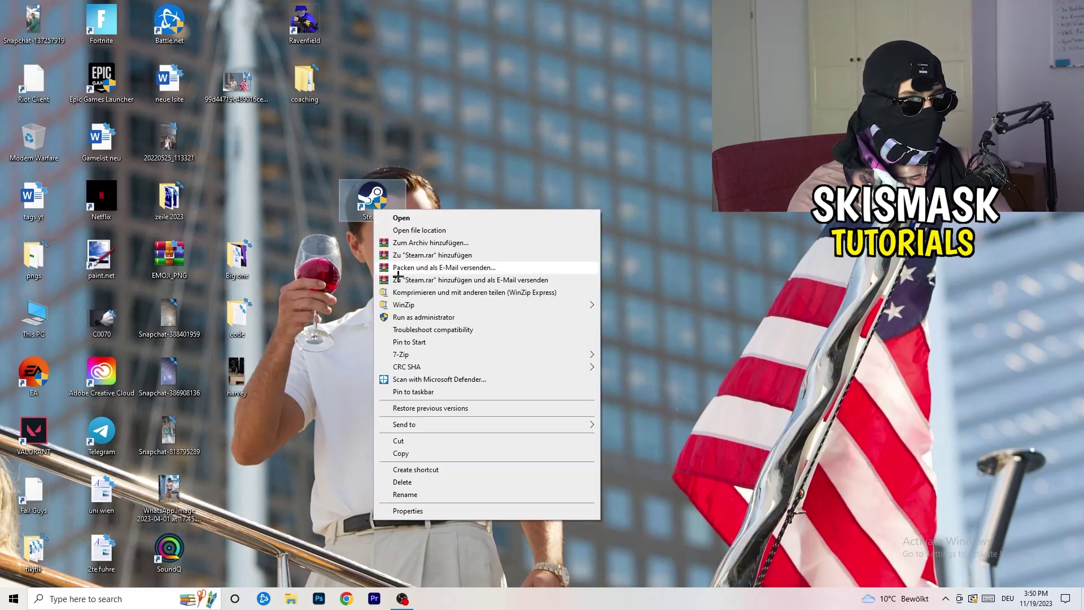
left_click(409, 510)
left_click(540, 247)
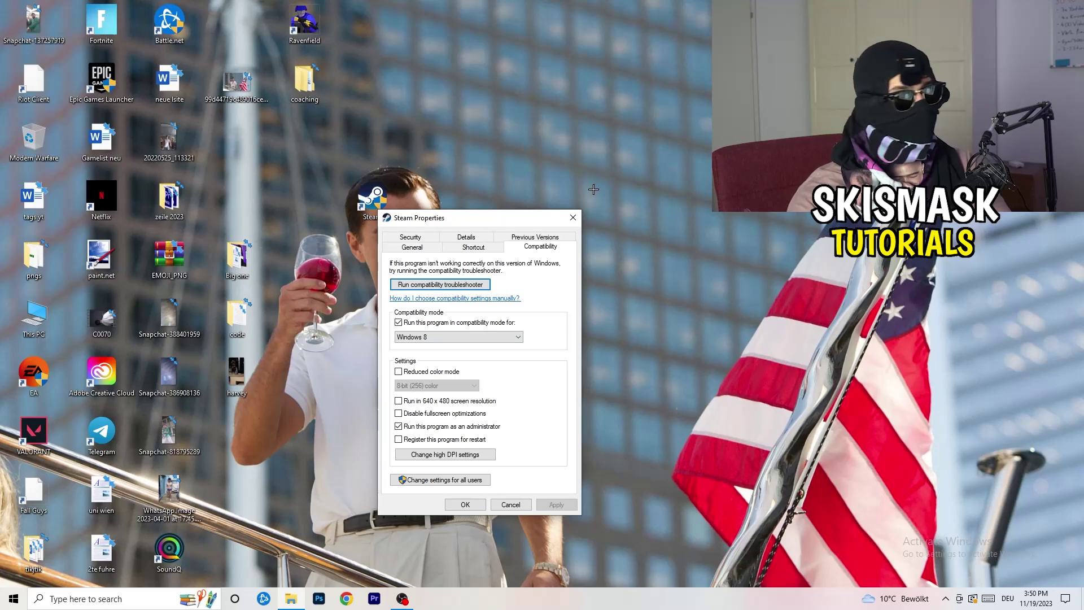
left_click(573, 218)
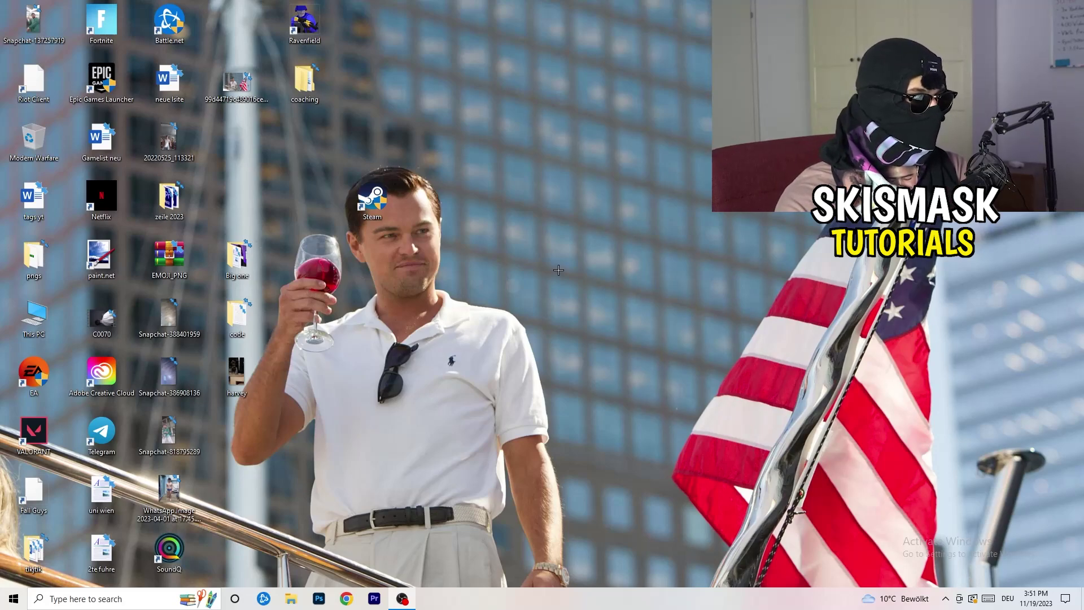
left_click_drag(557, 605, 611, 529)
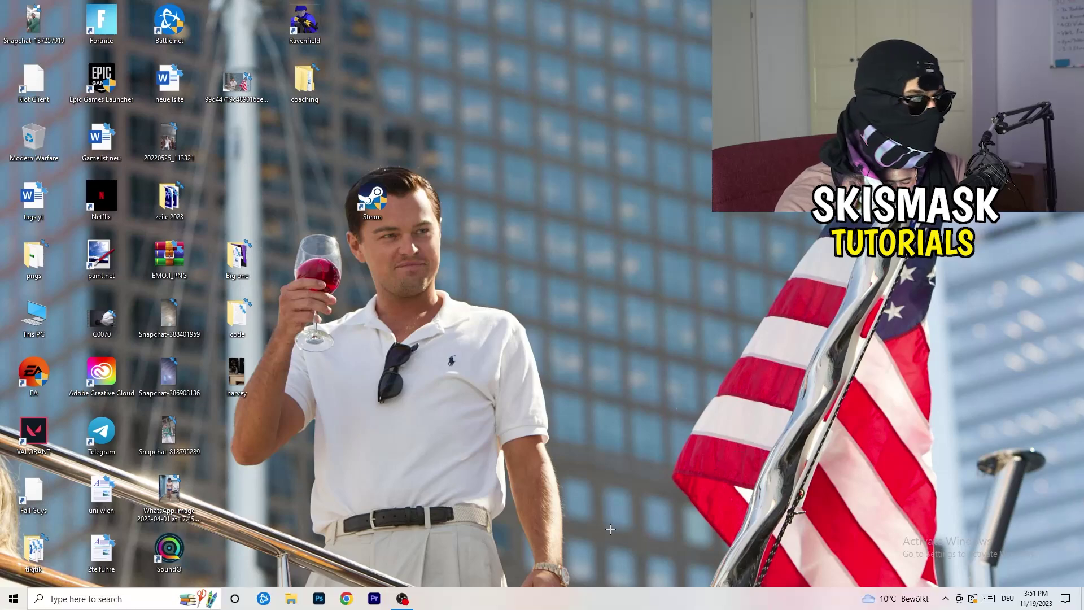
Launch Task Manager from the taskbar, maximize it and view the Details process list.
right_click(551, 602)
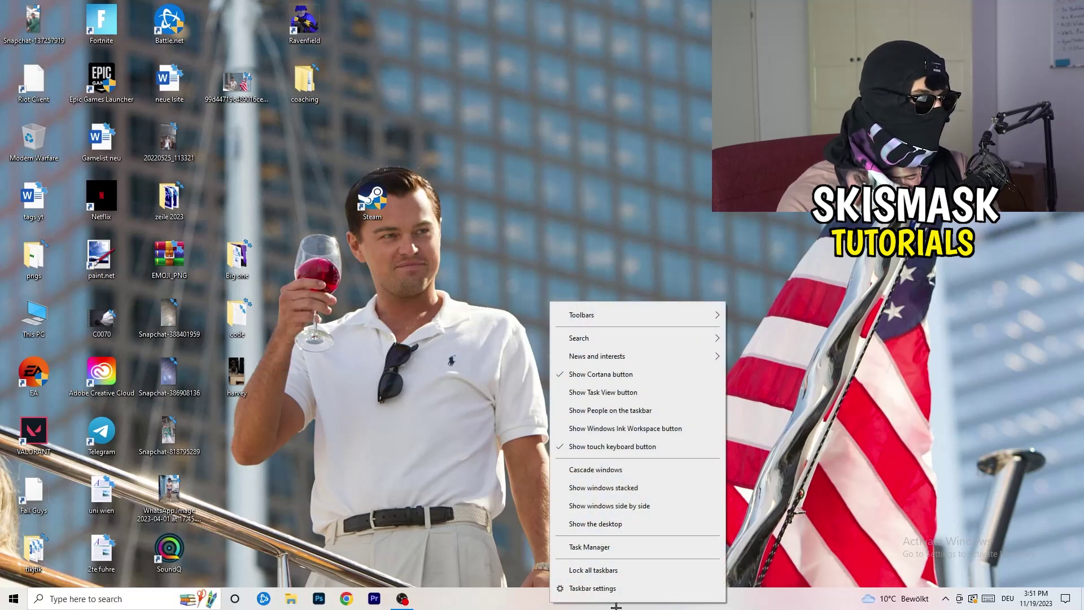
left_click(604, 548)
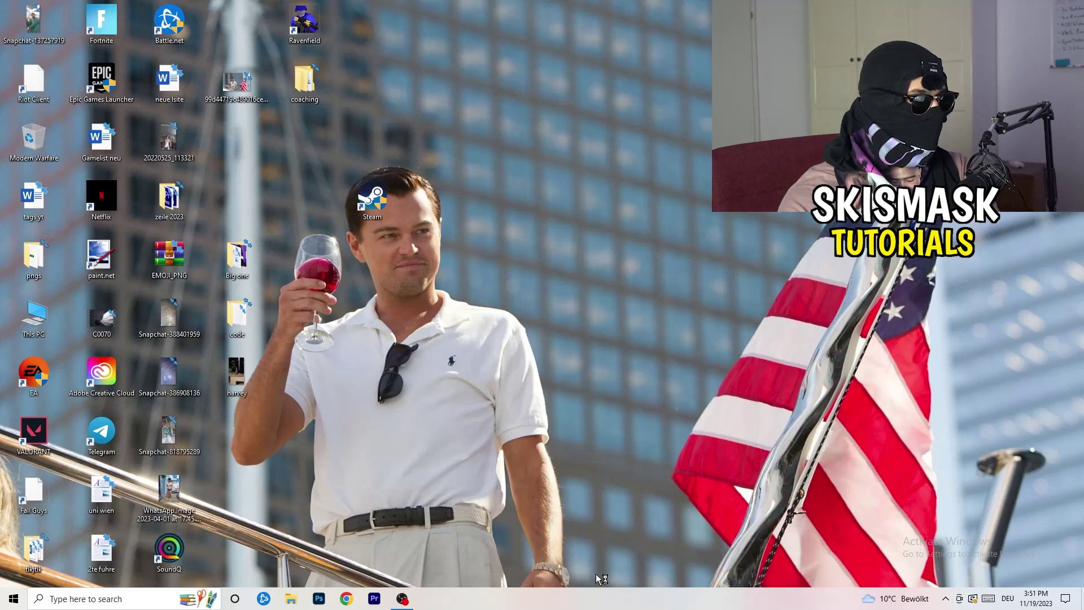
left_click(630, 26)
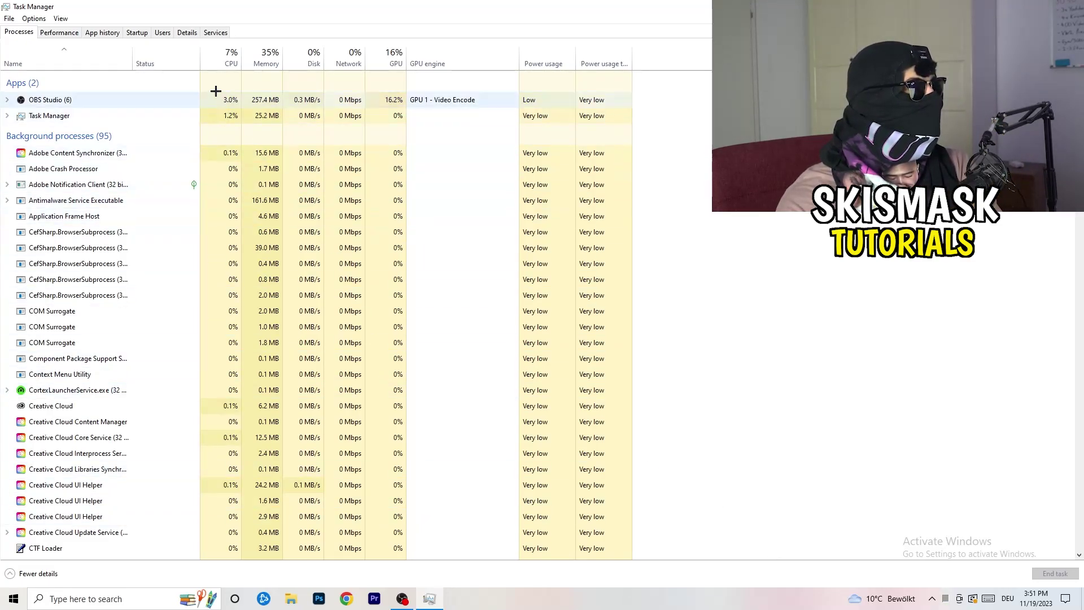
left_click(181, 32)
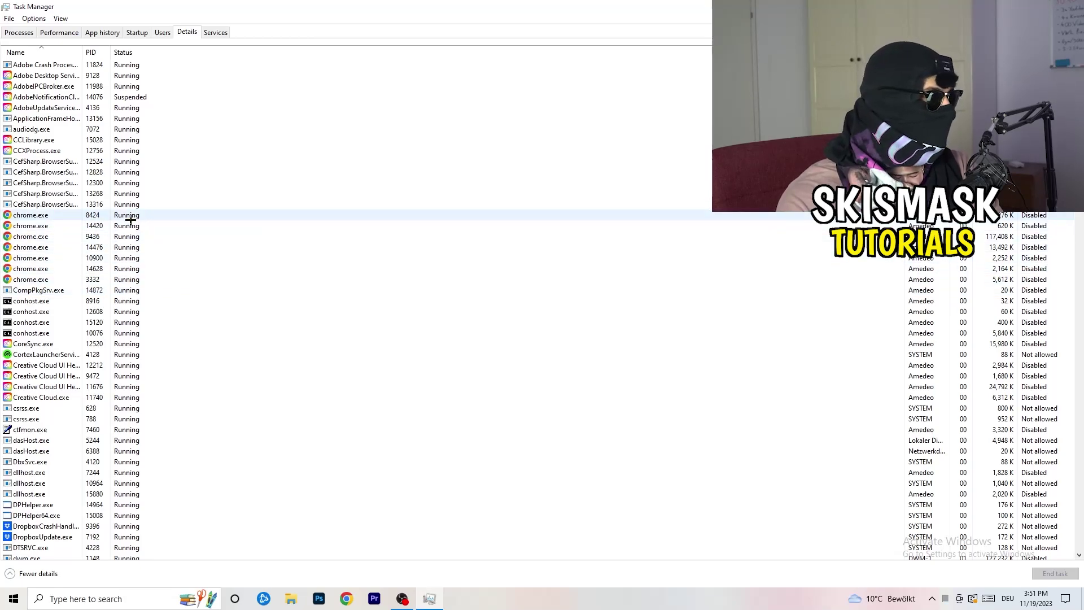
scroll(130, 220, "down", 3)
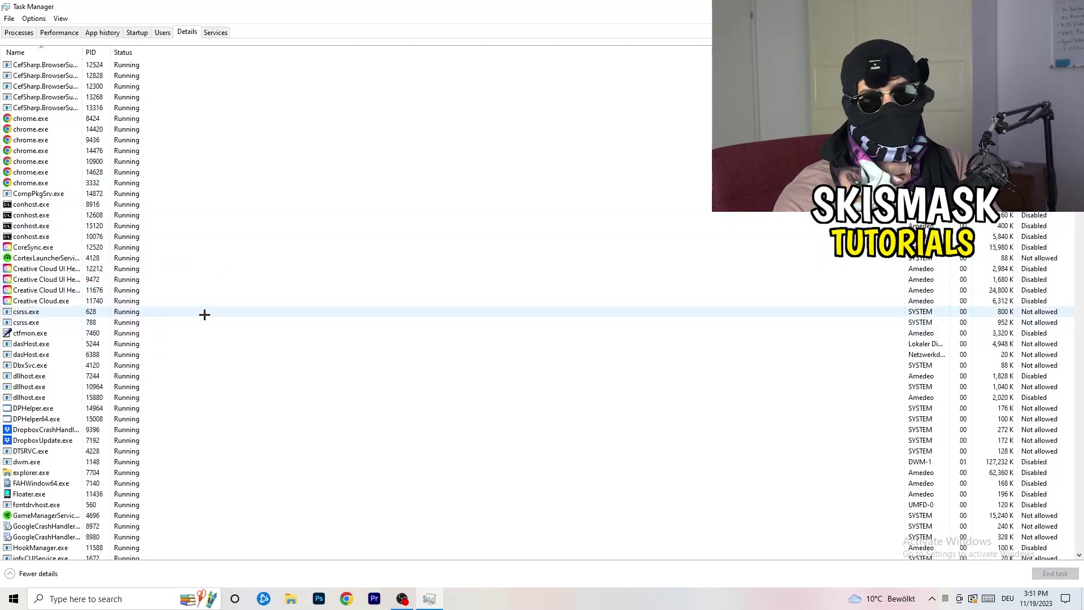
Look at Set priority for the Creative Cloud UI Helper process, then view the Startup apps list.
right_click(45, 289)
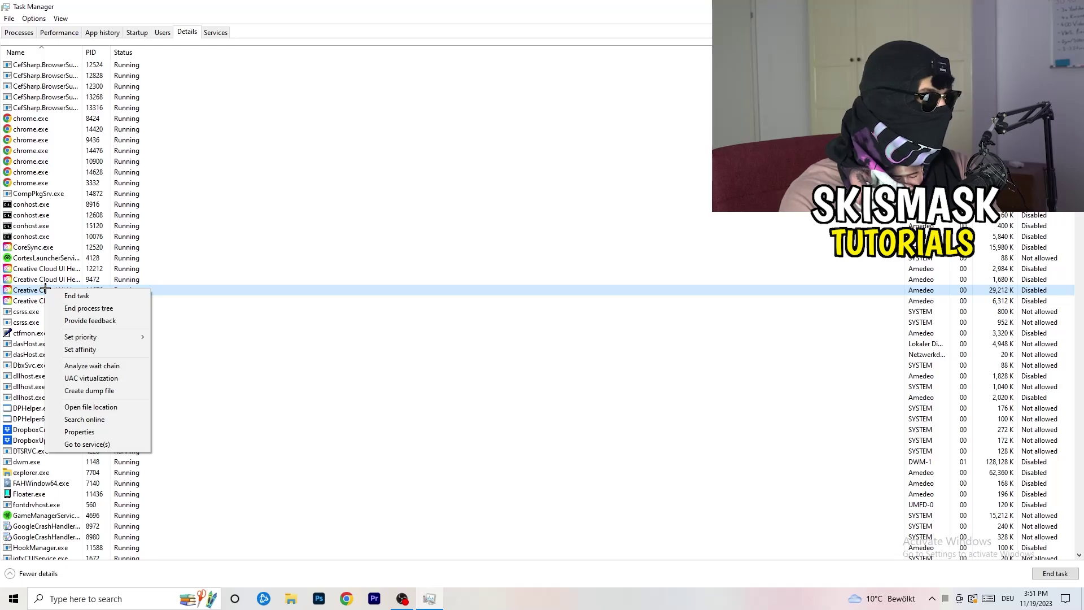
mouse_move(99, 340)
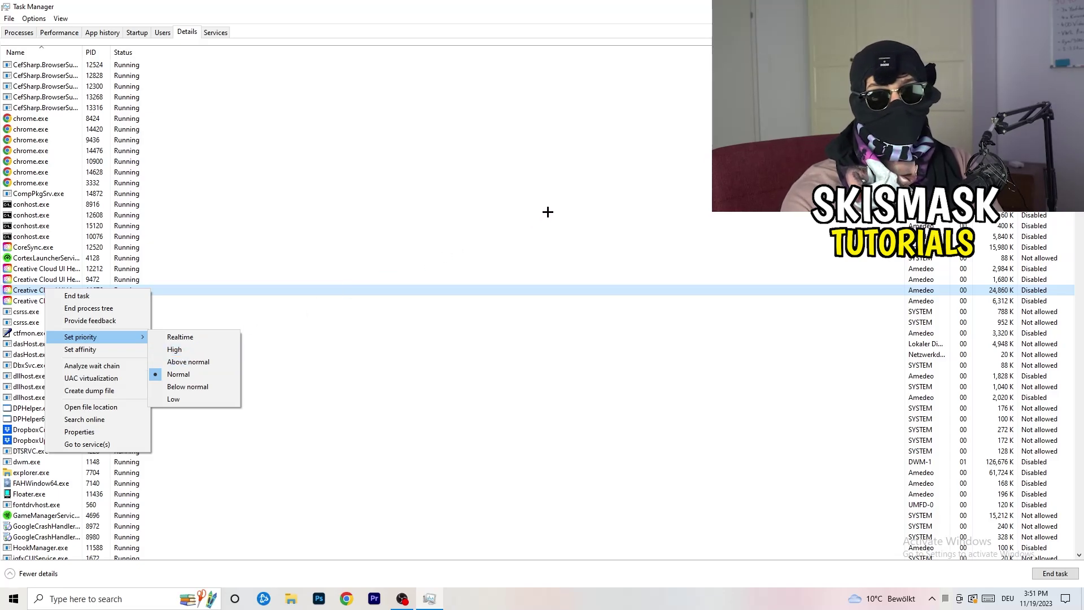
left_click(142, 32)
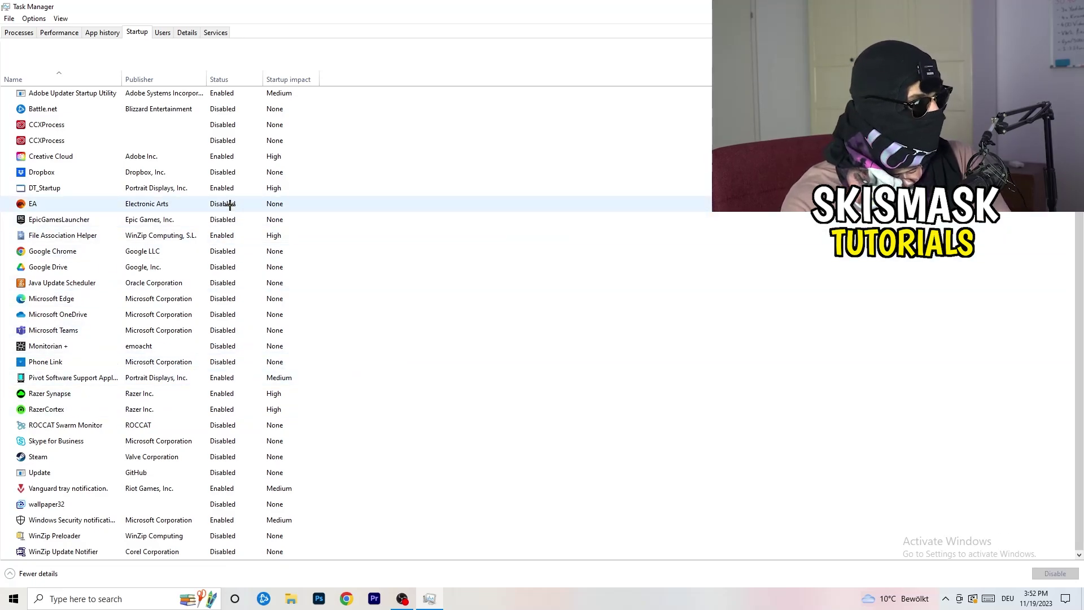
right_click(226, 236)
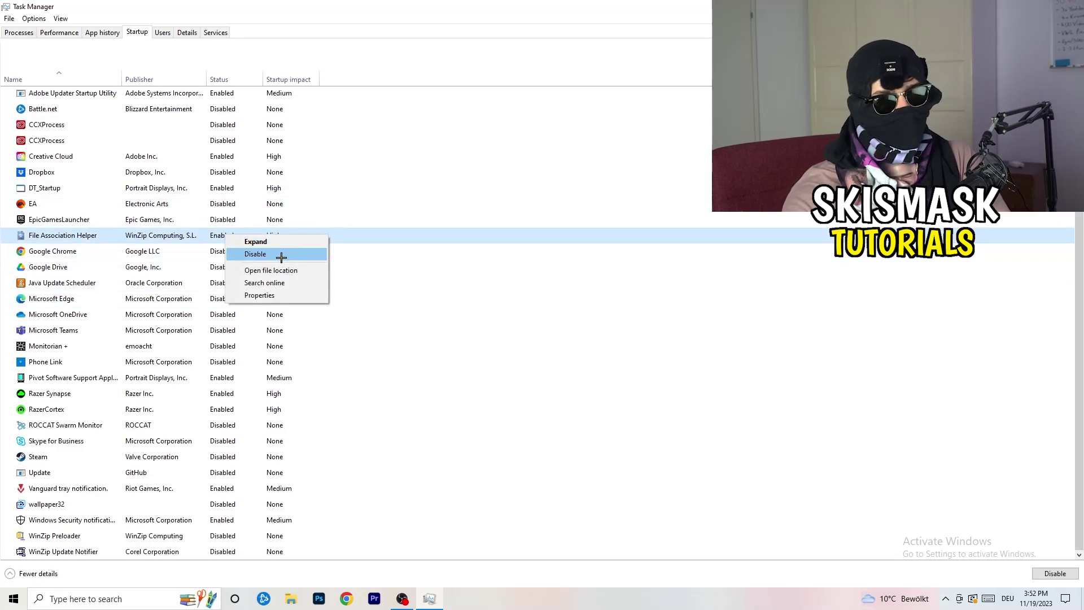
left_click(443, 81)
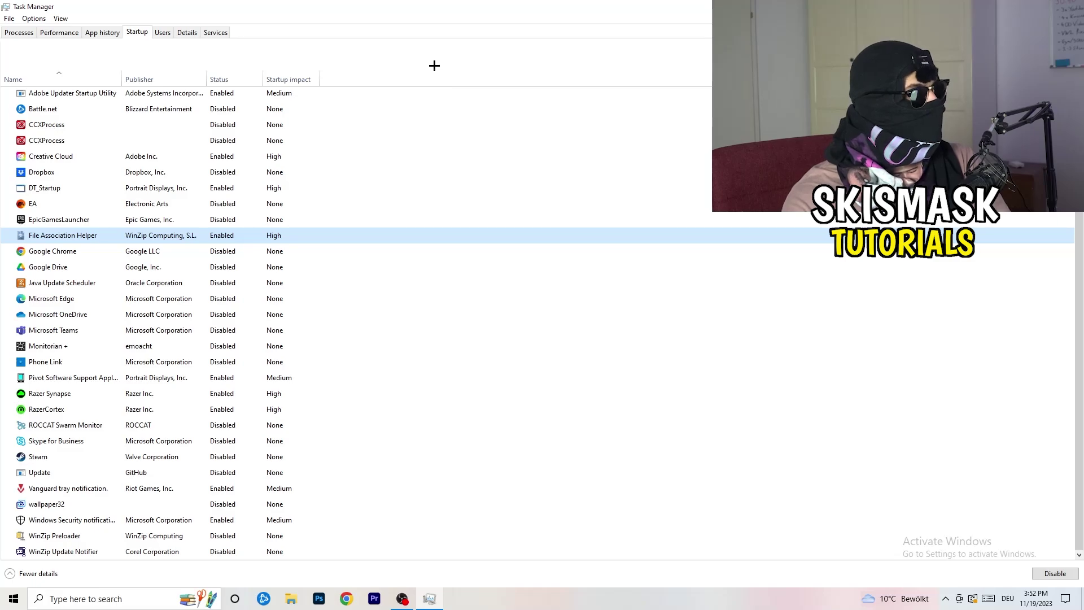
left_click(32, 33)
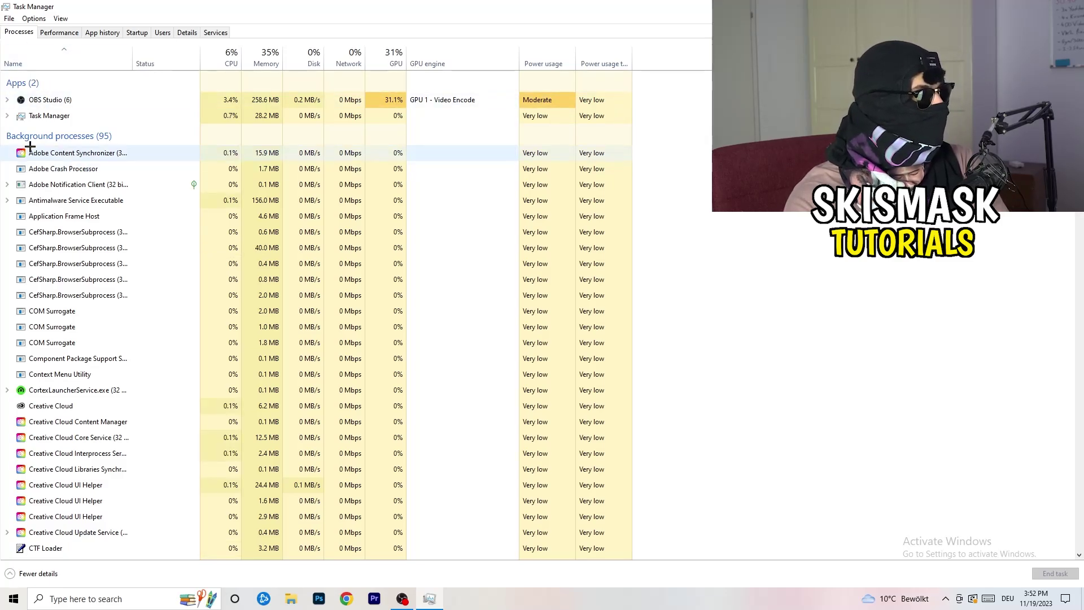
left_click(231, 51)
left_click(382, 51)
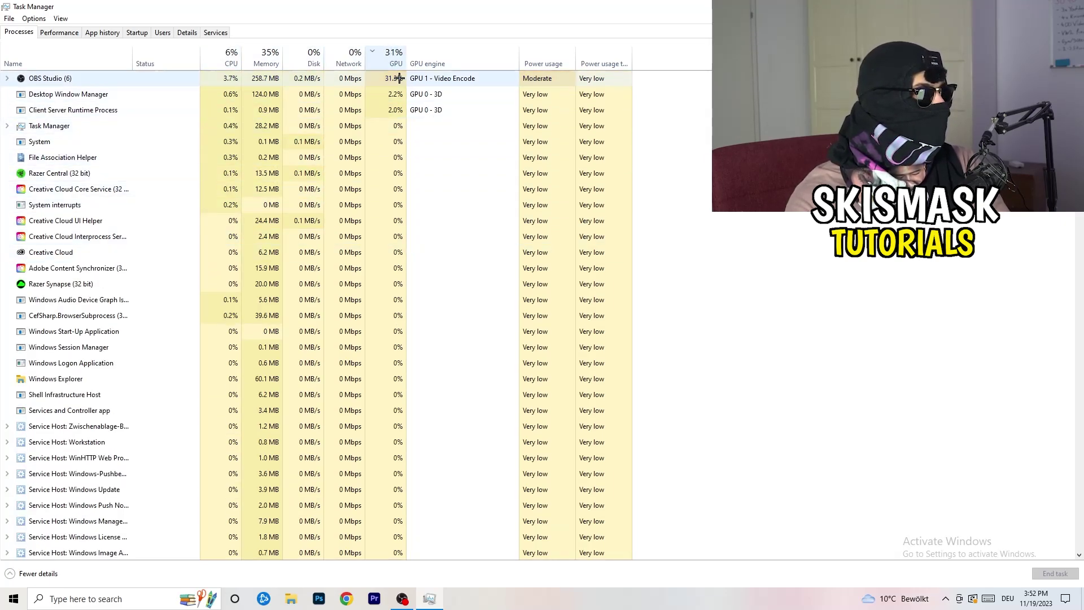
left_click(391, 56)
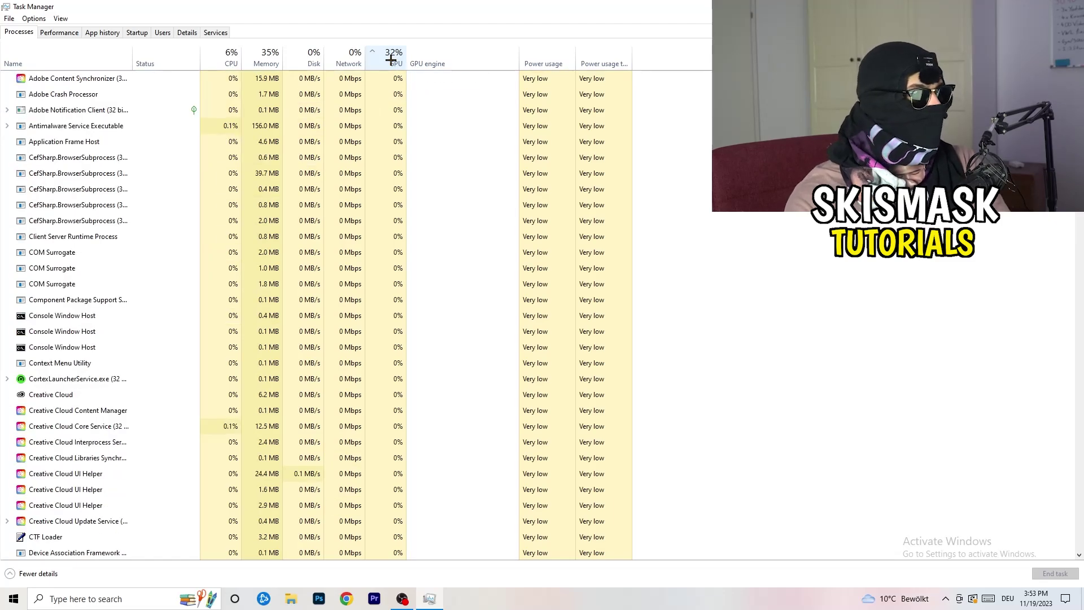
scroll(397, 175, "down", 10)
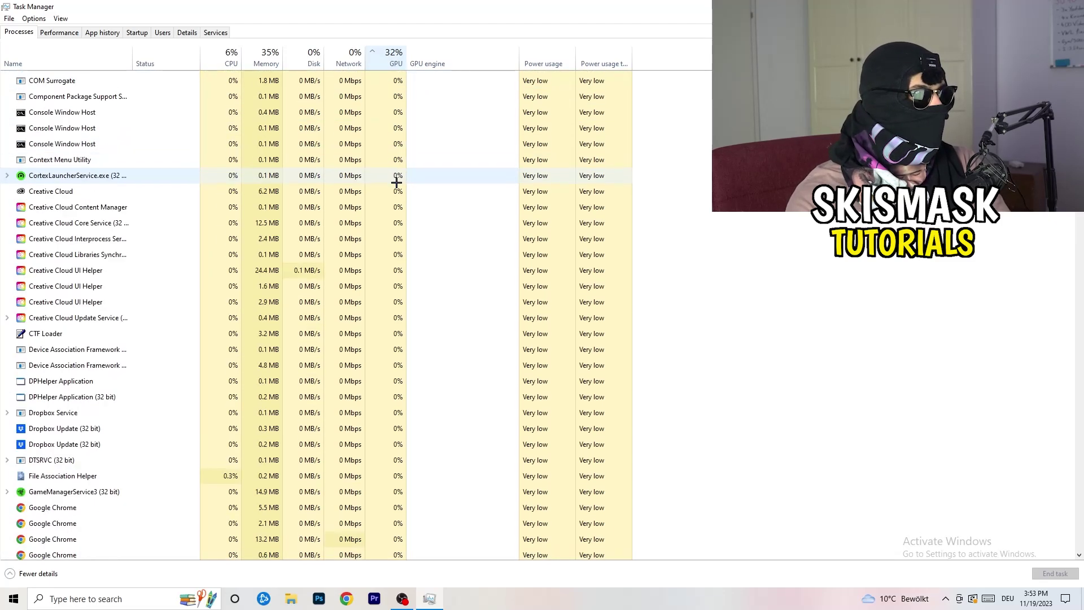
scroll(401, 179, "up", 10)
scroll(401, 175, "down", 20)
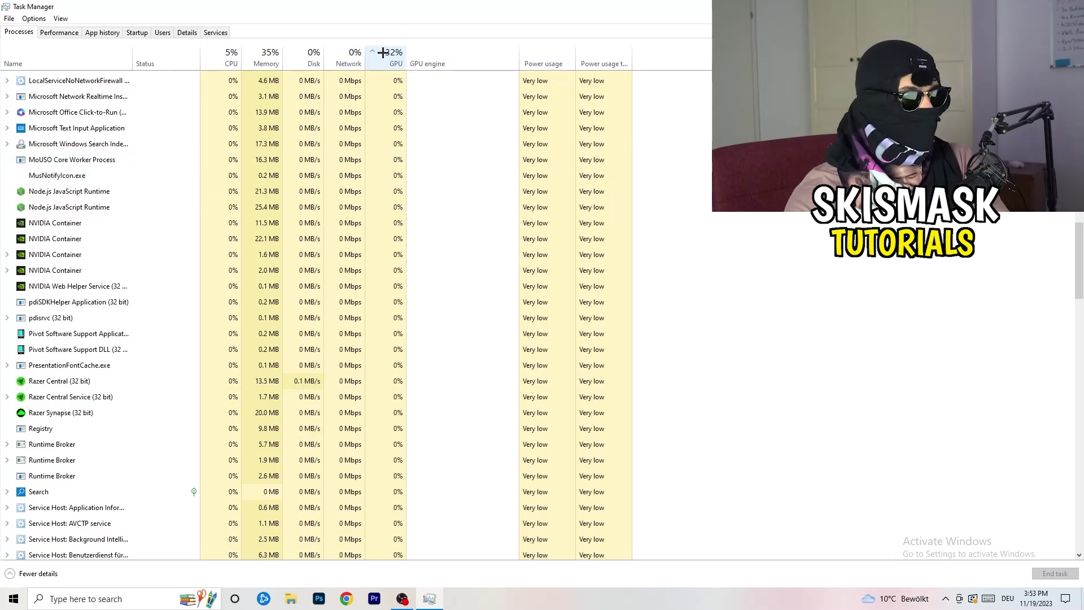
End the Microsoft Windows Search Indexer task and close Task Manager with Alt+F4.
right_click(367, 141)
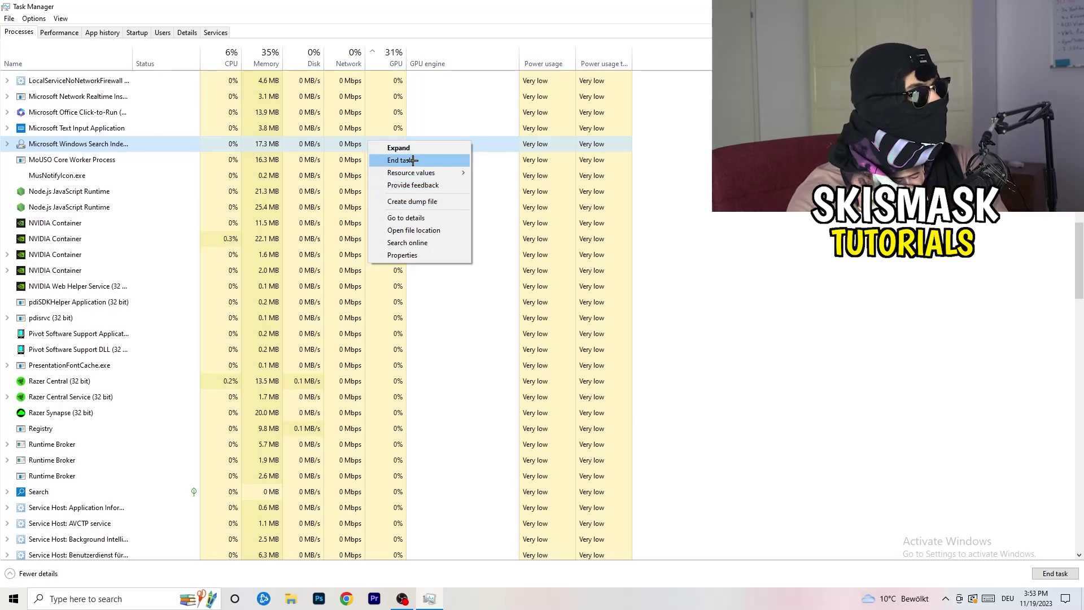
left_click(227, 57)
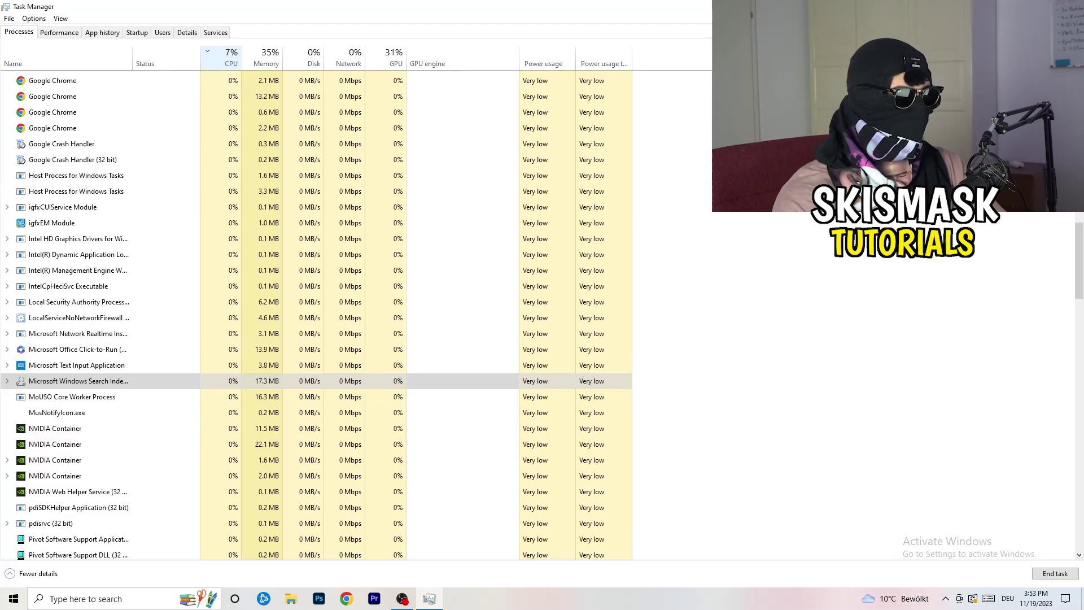
key("alt+F4")
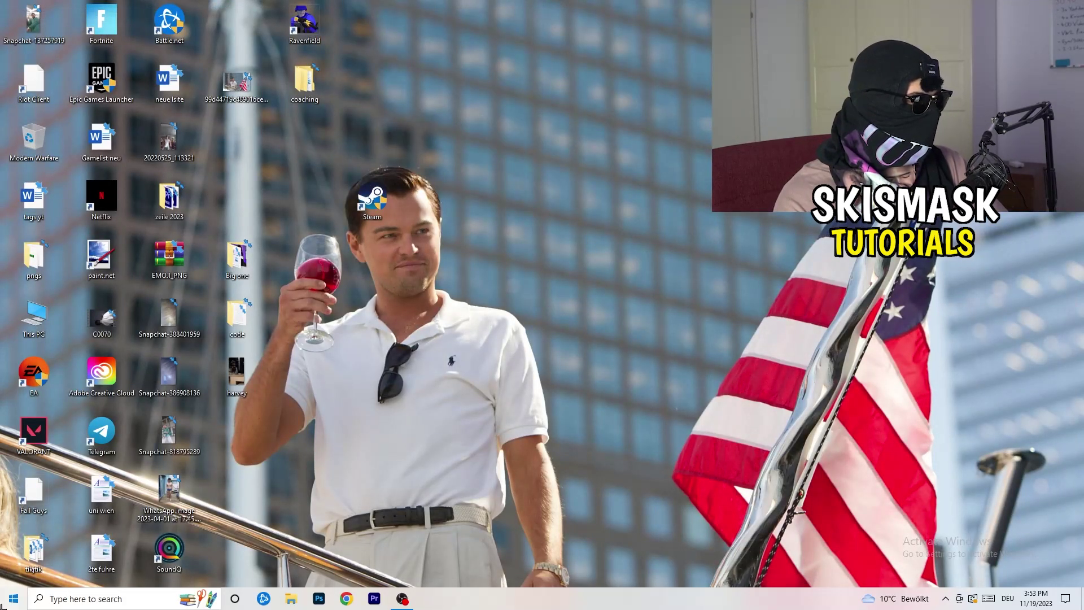
left_click(13, 597)
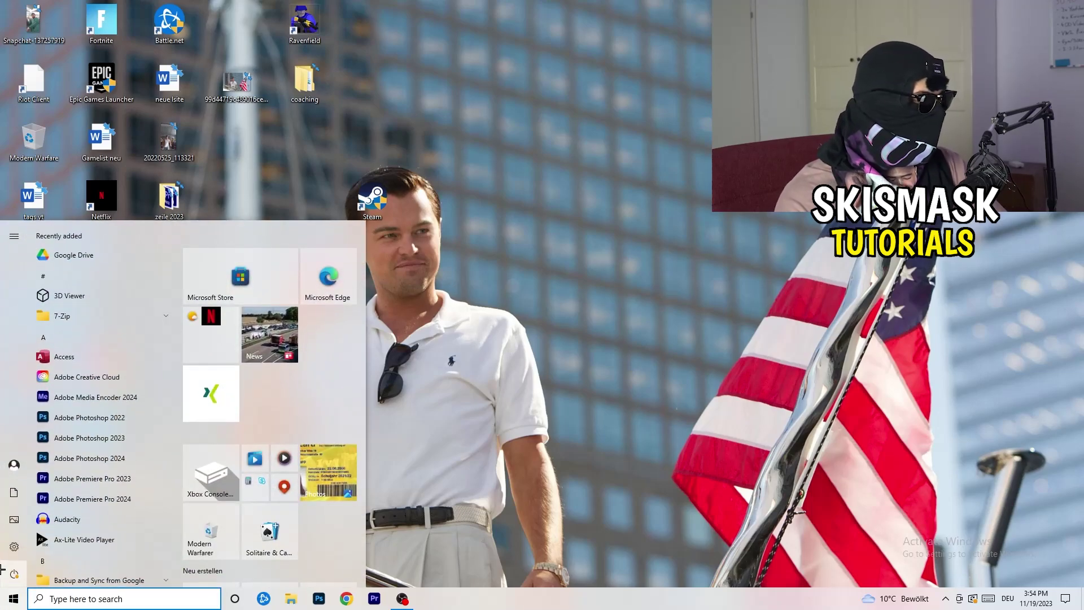
Open Settings from the Start menu's gear icon.
left_click(14, 546)
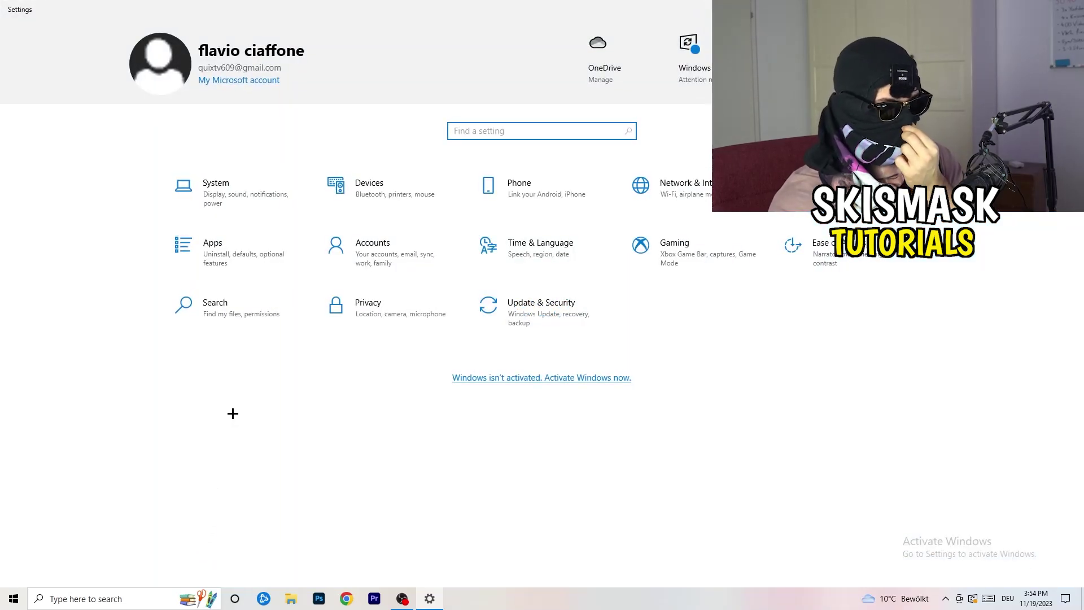
Open Gaming settings and review Captures: background recording off, 30 fps, Standard quality.
left_click(641, 245)
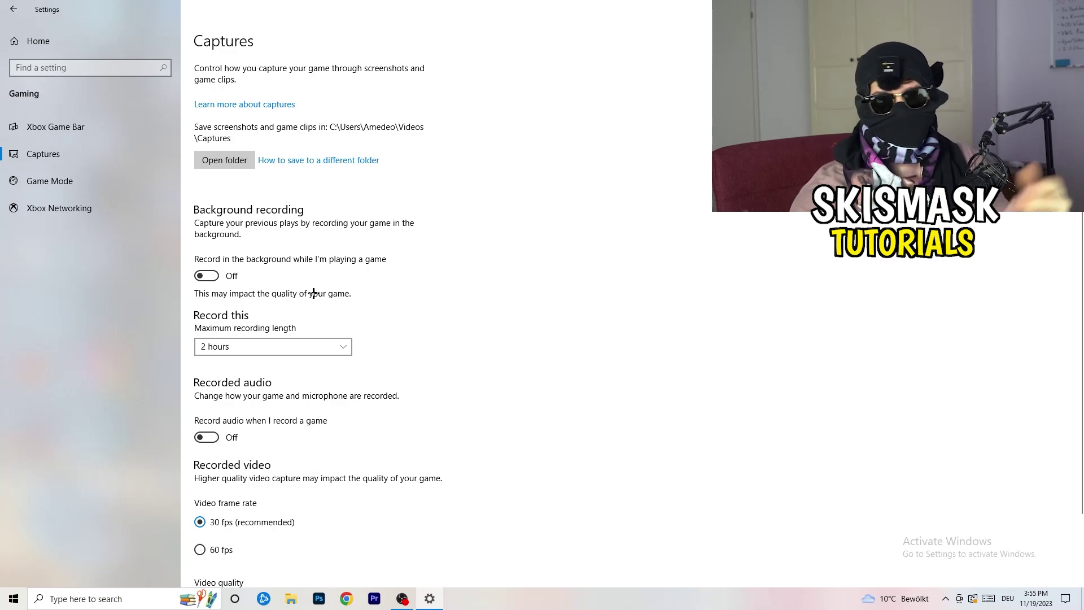
scroll(307, 295, "down", 2)
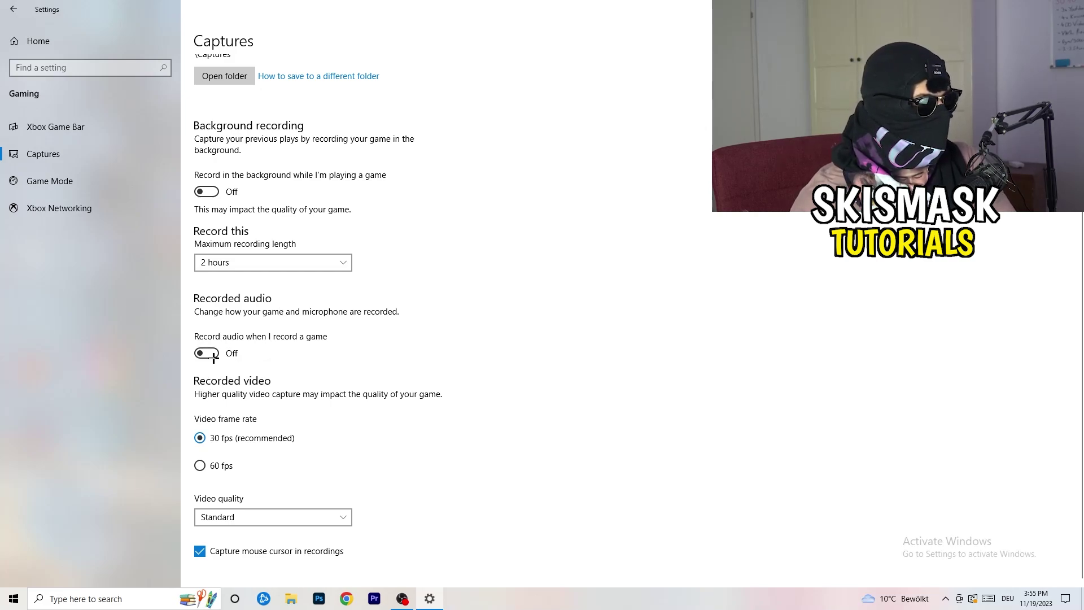
left_click(34, 180)
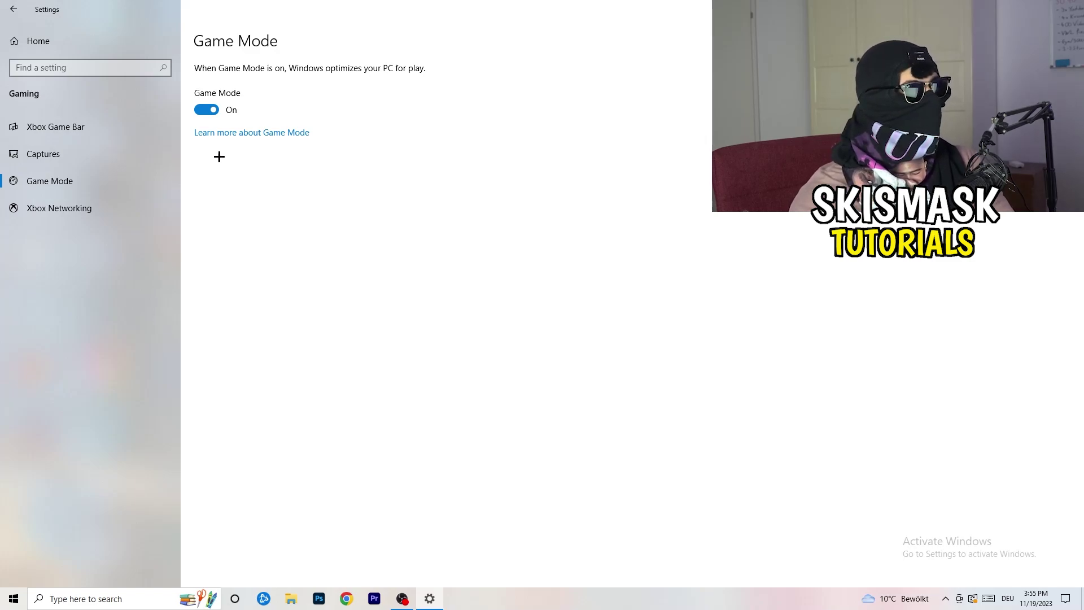
Return from the Game Mode page, with Game Mode on, to the Settings home page.
left_click(13, 9)
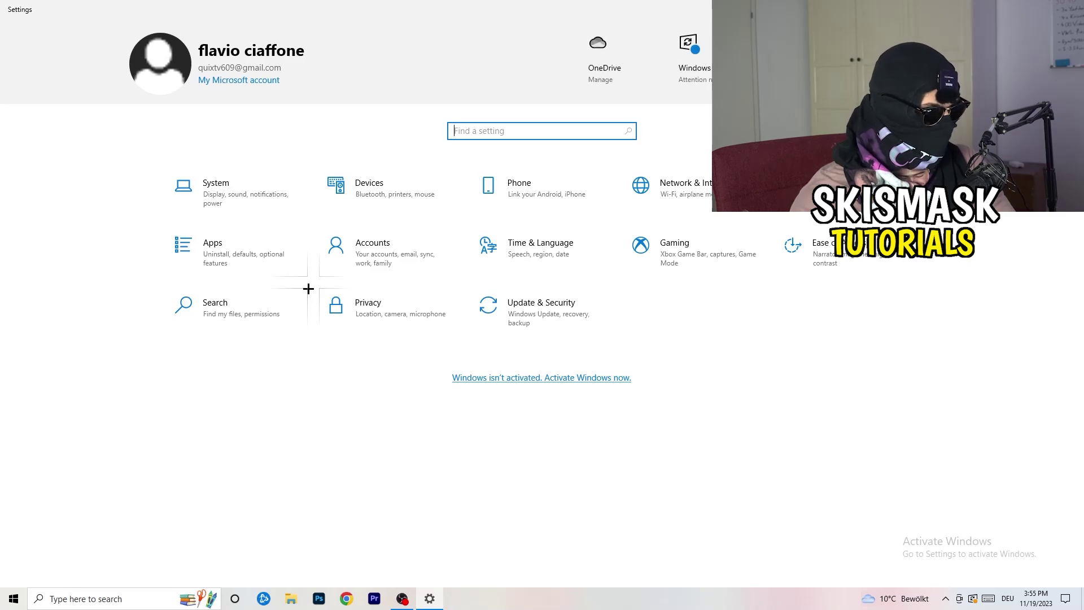
left_click(573, 310)
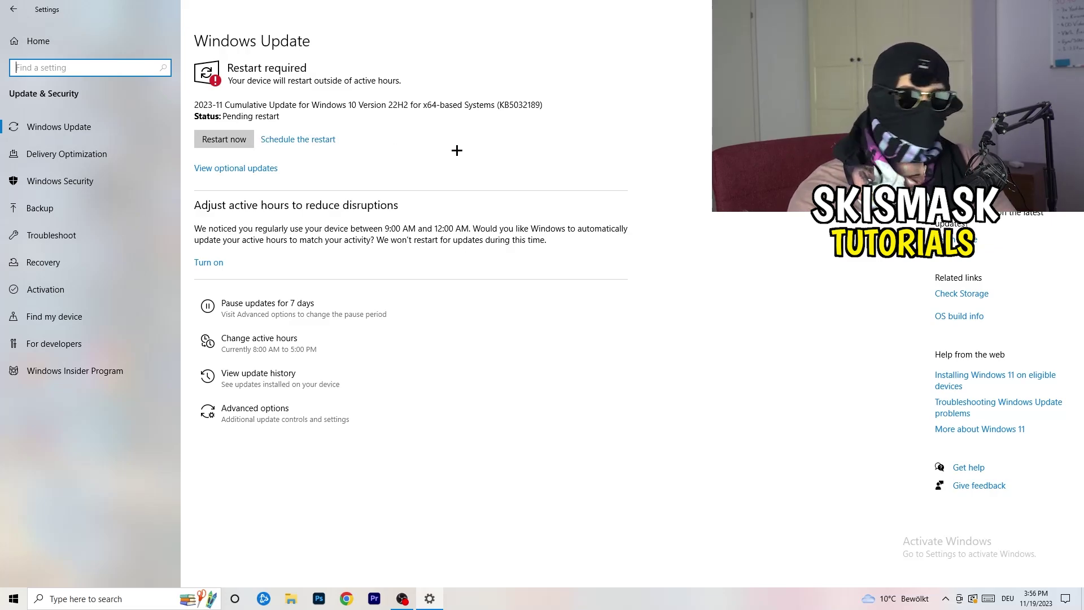
left_click_drag(615, 8, 194, 415)
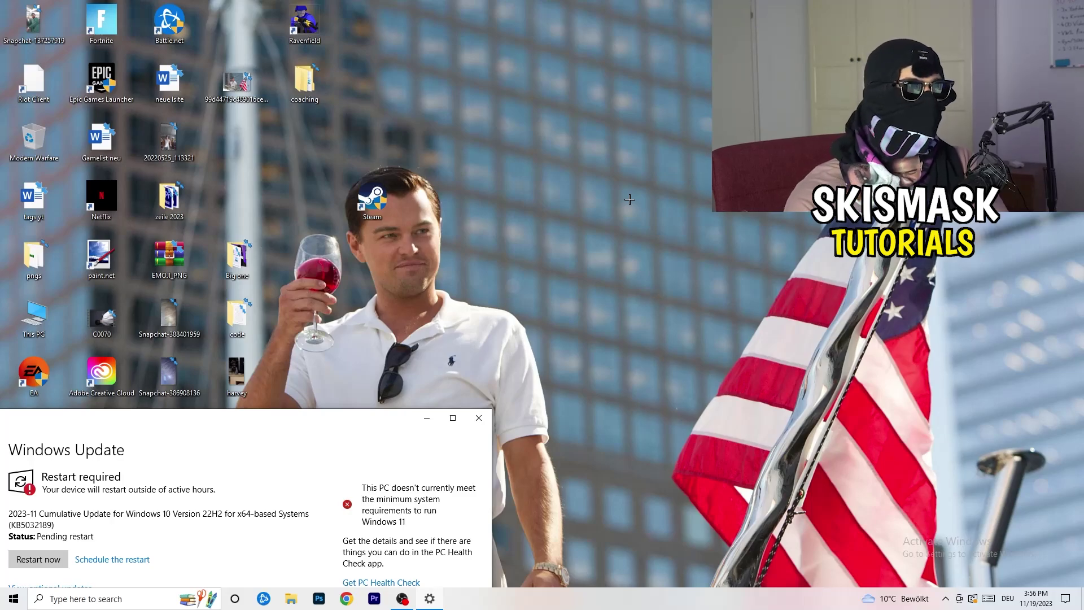
left_click(450, 418)
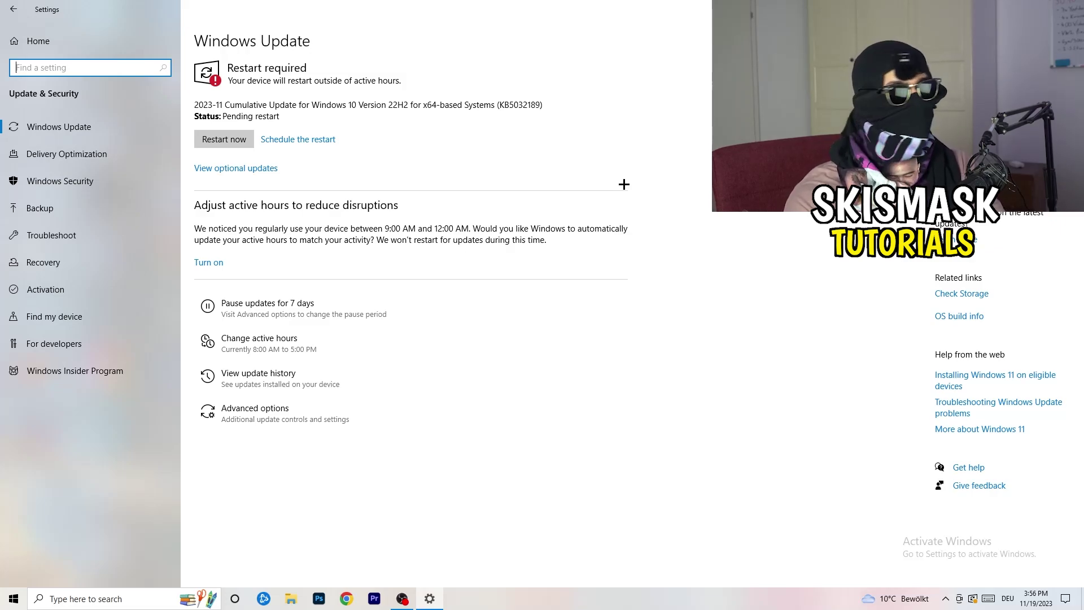
left_click(27, 41)
left_click(239, 219)
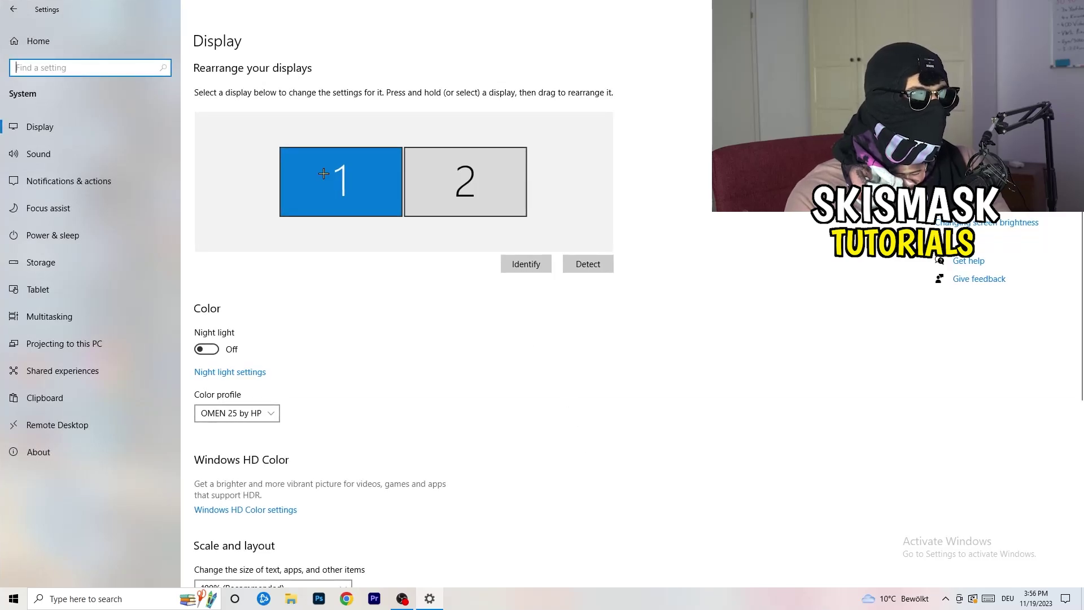
Review display 1's settings at 1920 × 1080, then go to Power & sleep.
left_click(350, 213)
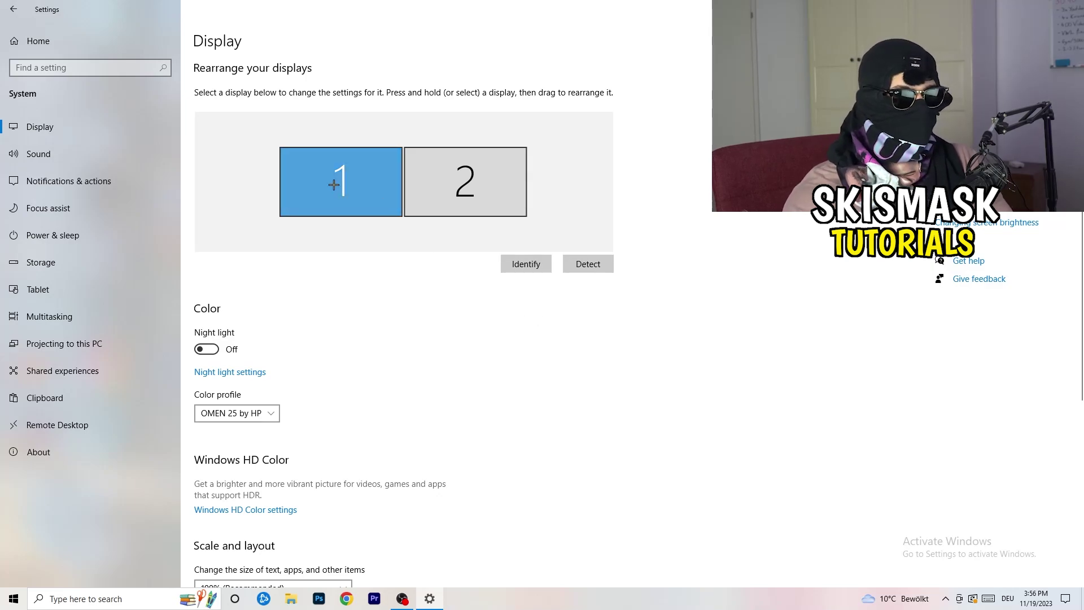
scroll(424, 284, "down", 4)
scroll(424, 284, "down", 1)
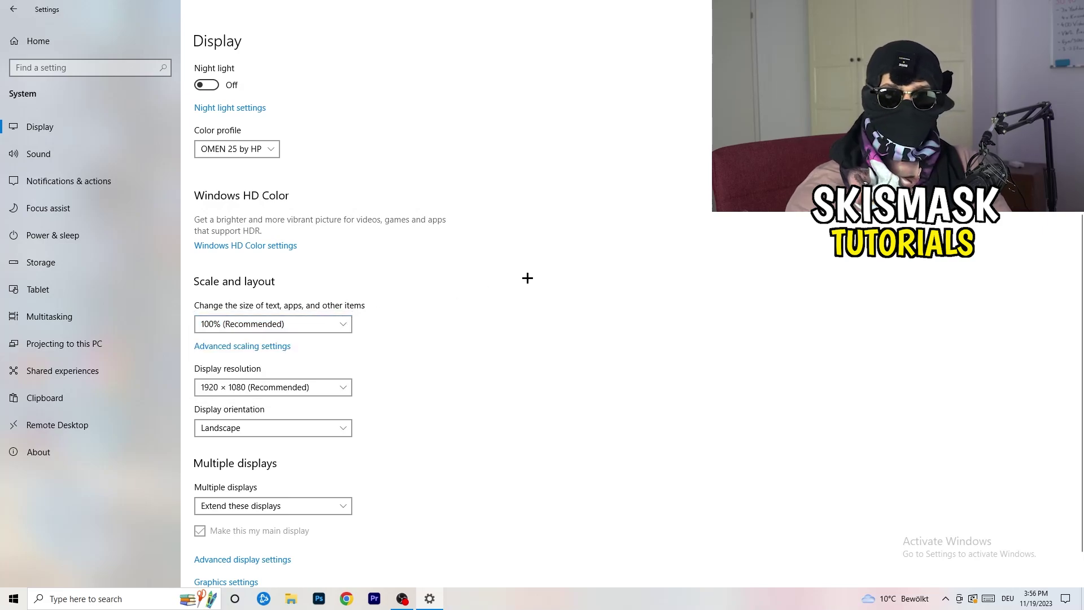
scroll(274, 317, "down", 1)
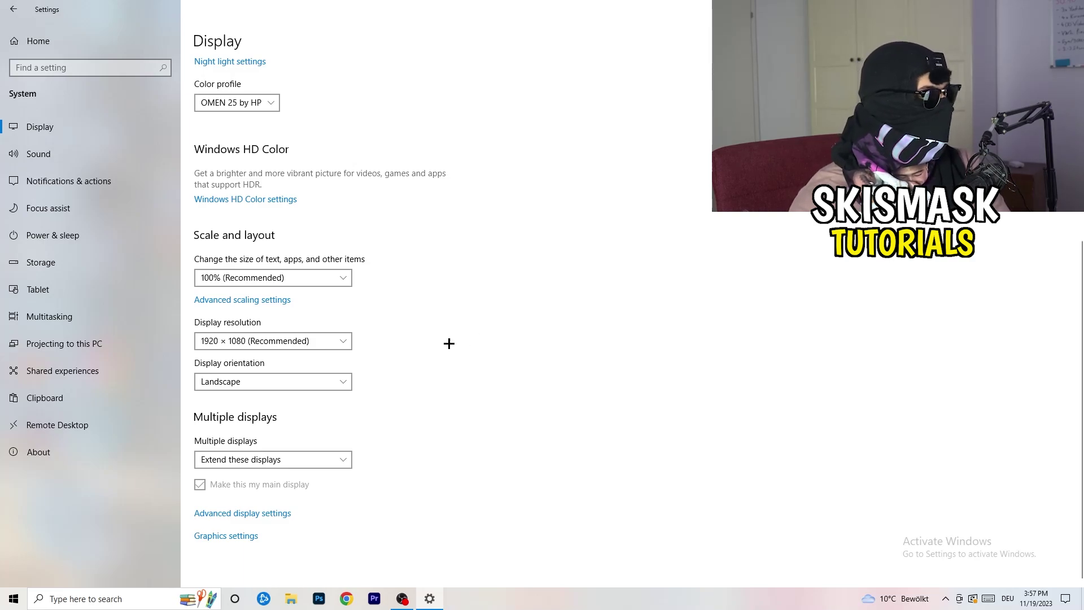
left_click(72, 236)
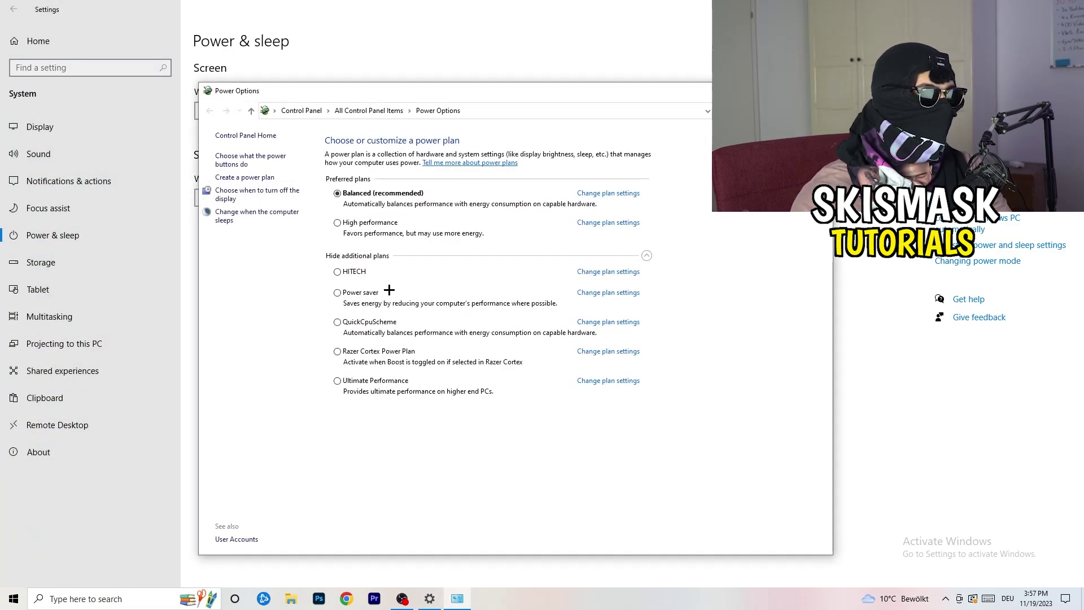
Collapse and re-expand the additional power plans, keeping Balanced, then close Power Options.
left_click(646, 255)
left_click(647, 256)
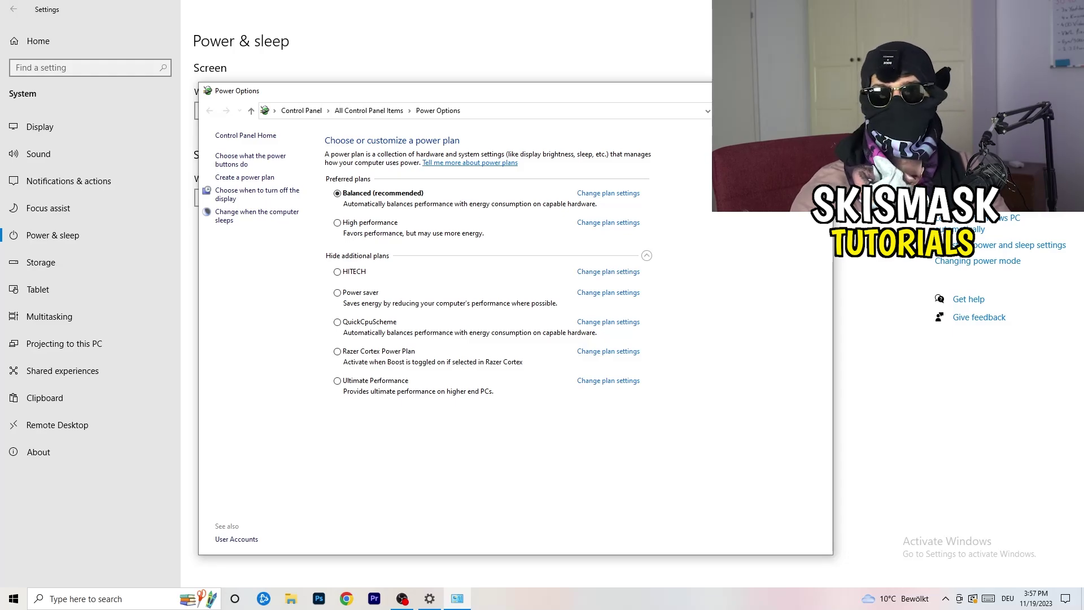
left_click(819, 90)
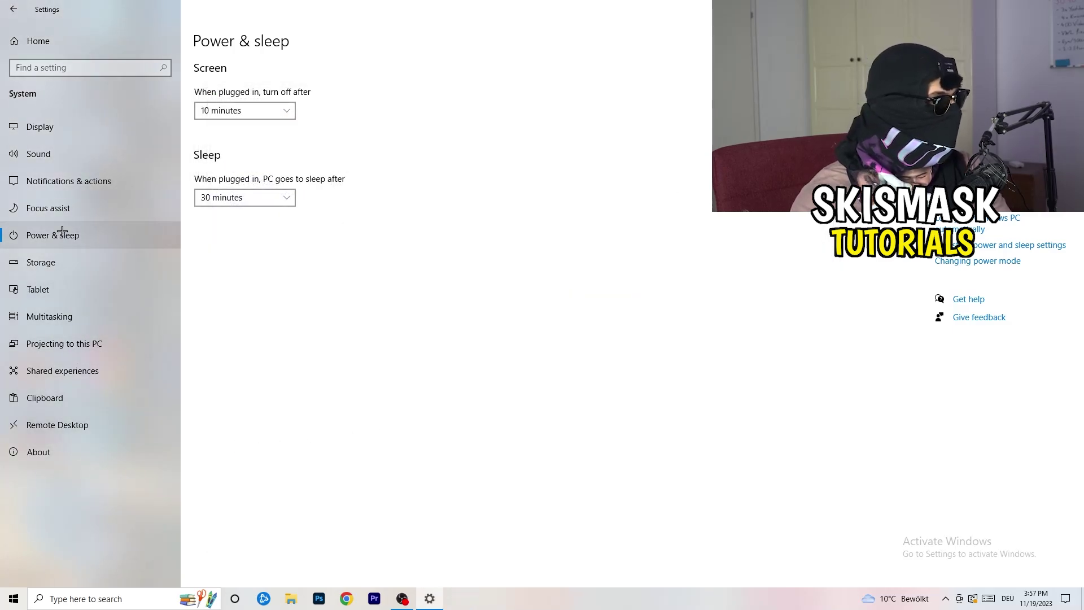
Review Storage Sense (on, weekly, recycle bin 14 days, Downloads 60 days), then close Settings.
left_click(66, 264)
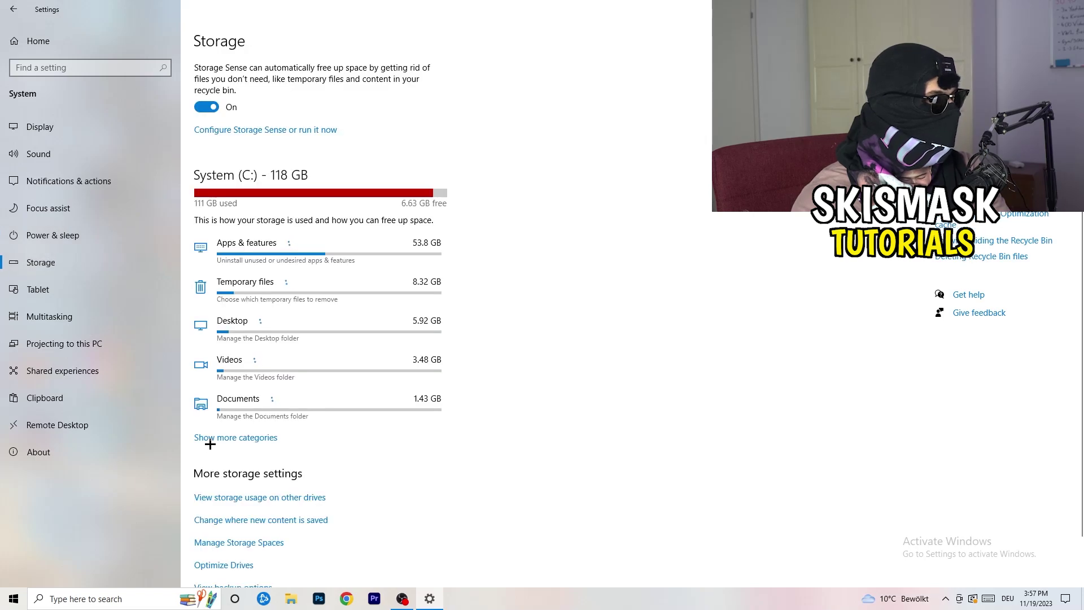
left_click(242, 131)
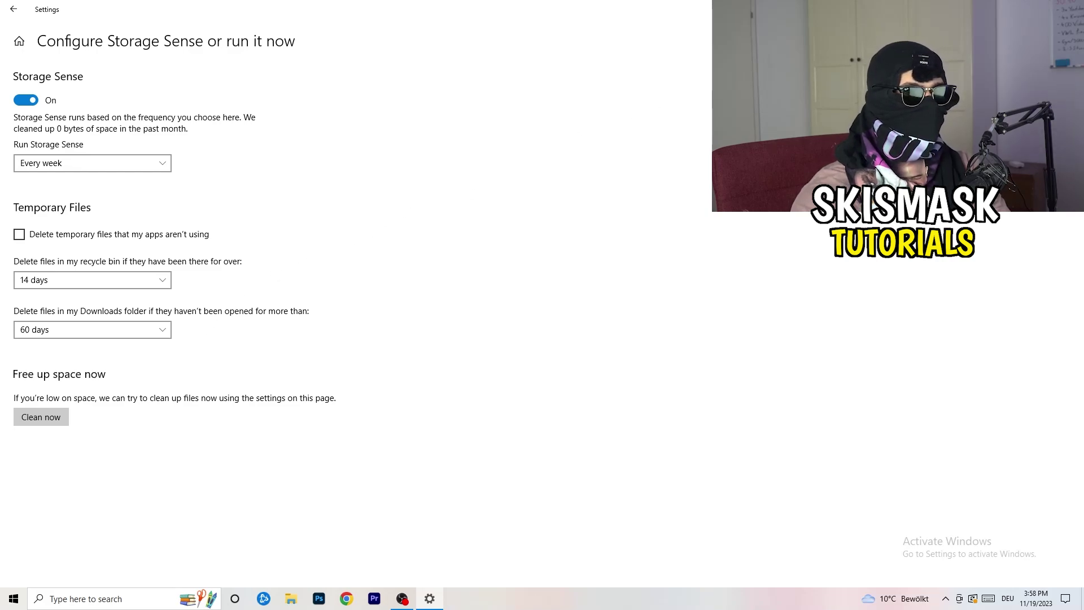
key("alt+F4")
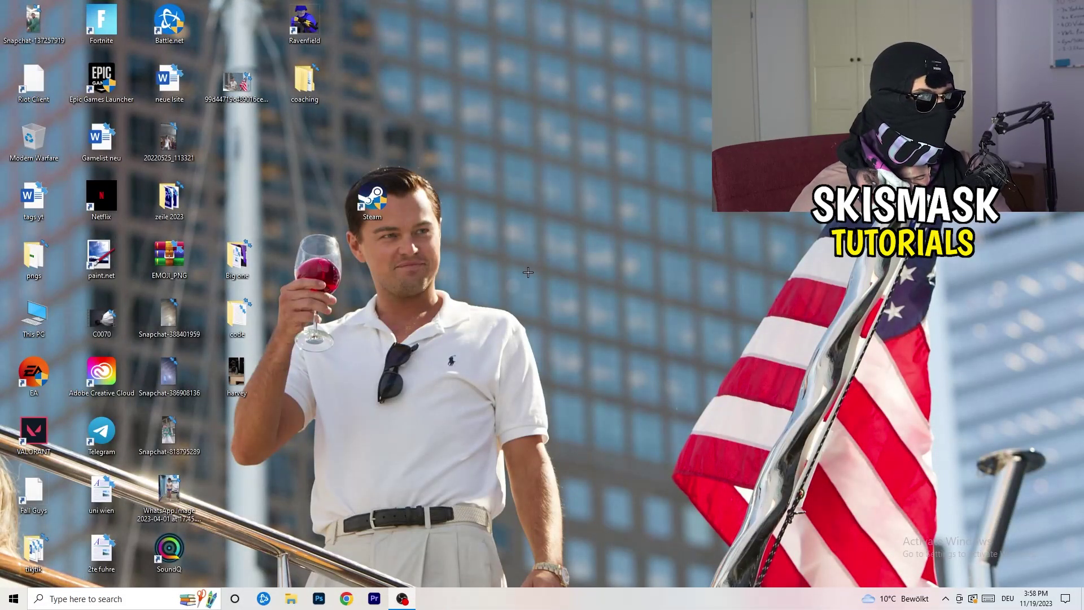